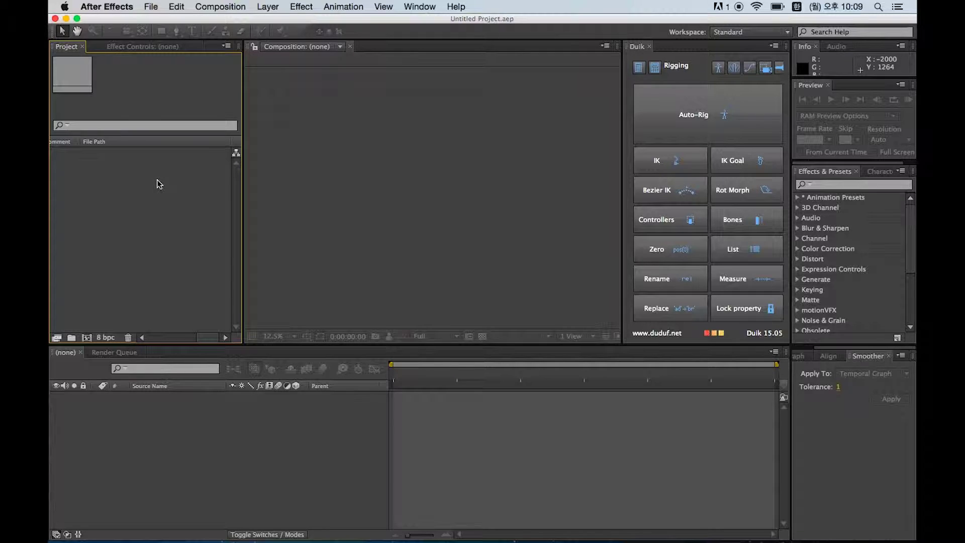
# Create a new composition named "Element d#" with the HDV/HDTV 720 29.97 preset and a 15-second duration
pyautogui.press('super+n')
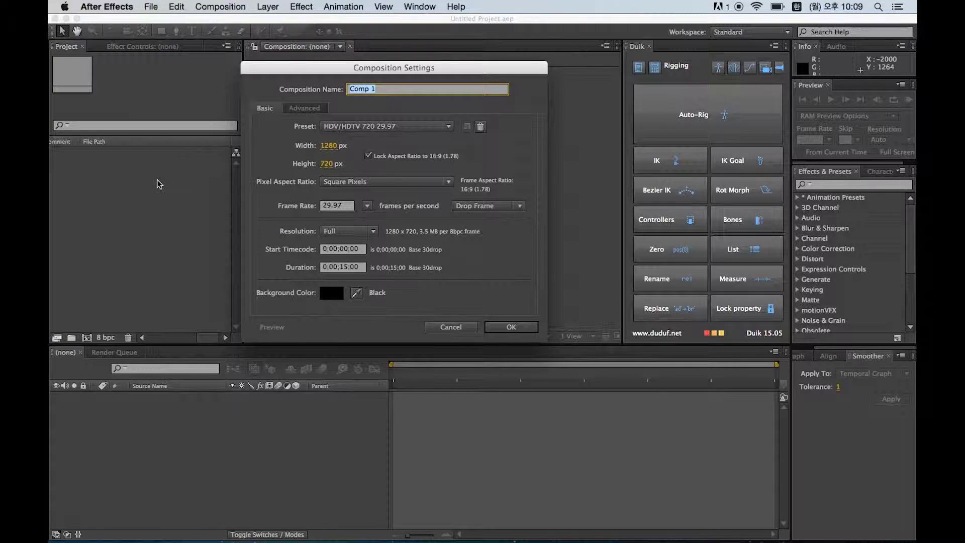
pyautogui.write('E')
pyautogui.hotkey('ctrl', 'space')
pyautogui.write('e')
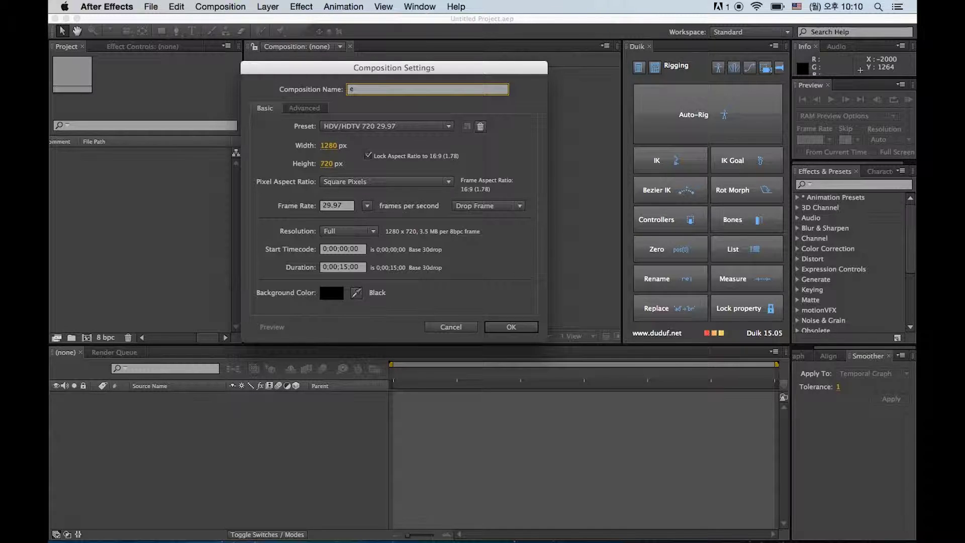
pyautogui.write('lement d#')
pyautogui.press('Return')
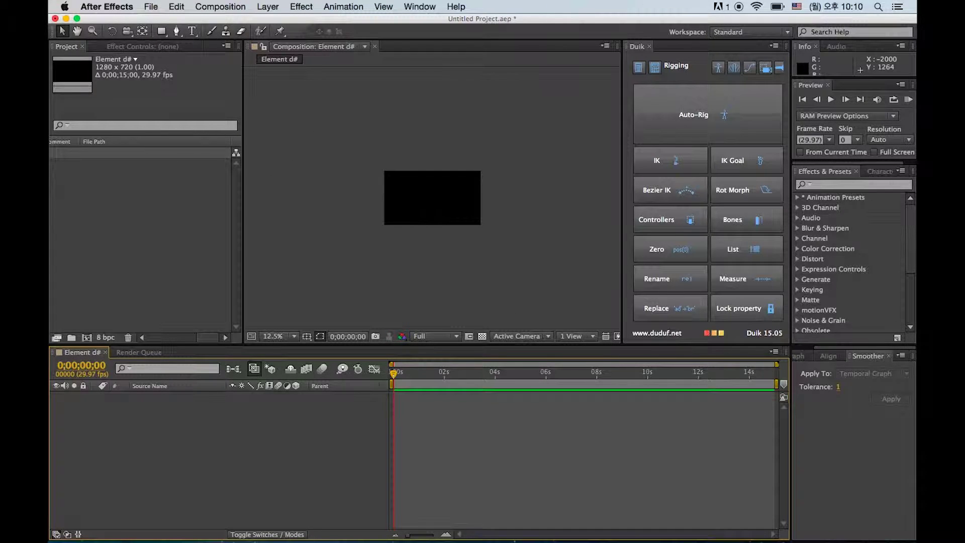
# Add a 1280 x 720 cyan solid layer named "element" to the composition
pyautogui.scroll(-2, 332, 233)
pyautogui.scroll(8, 332, 234)
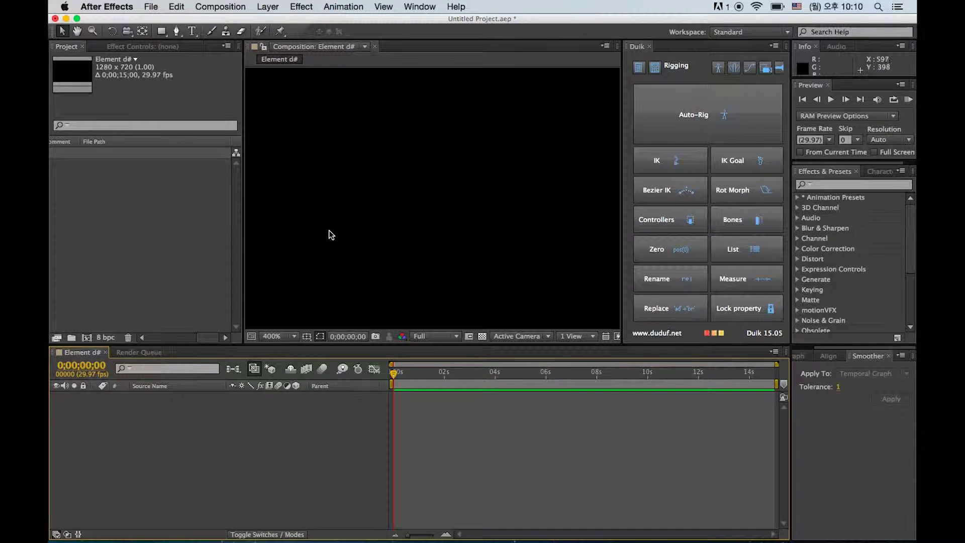
pyautogui.scroll(-10, 328, 229)
pyautogui.scroll(2, 327, 229)
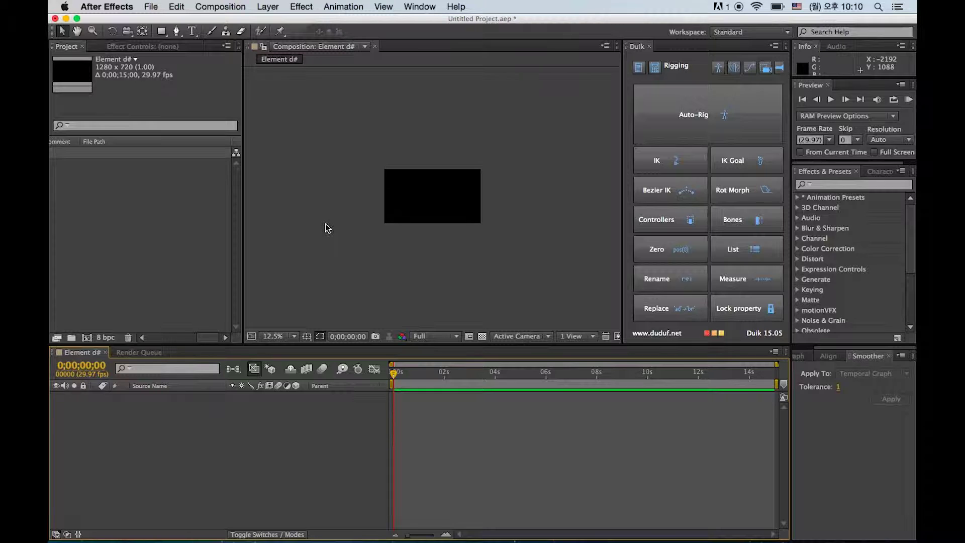
pyautogui.scroll(1, 328, 228)
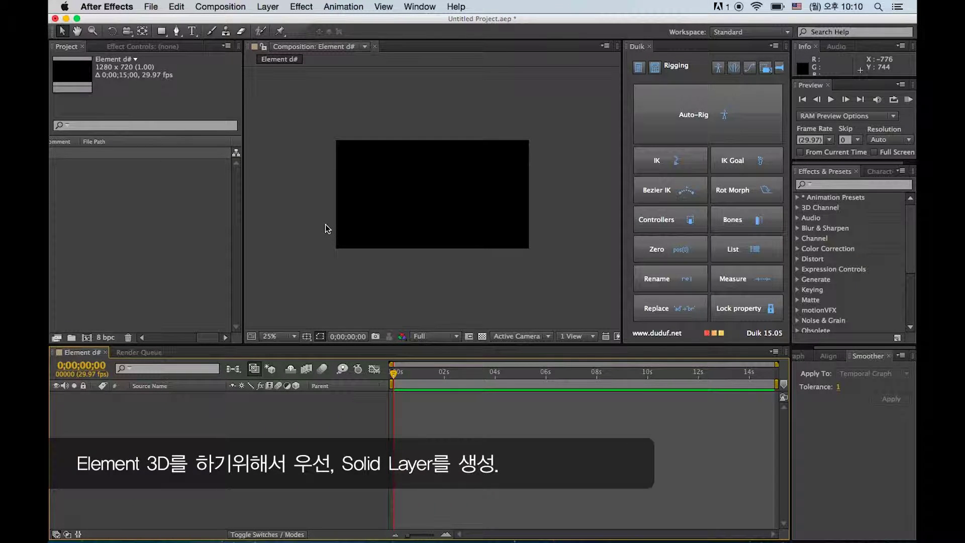
pyautogui.press('super+y')
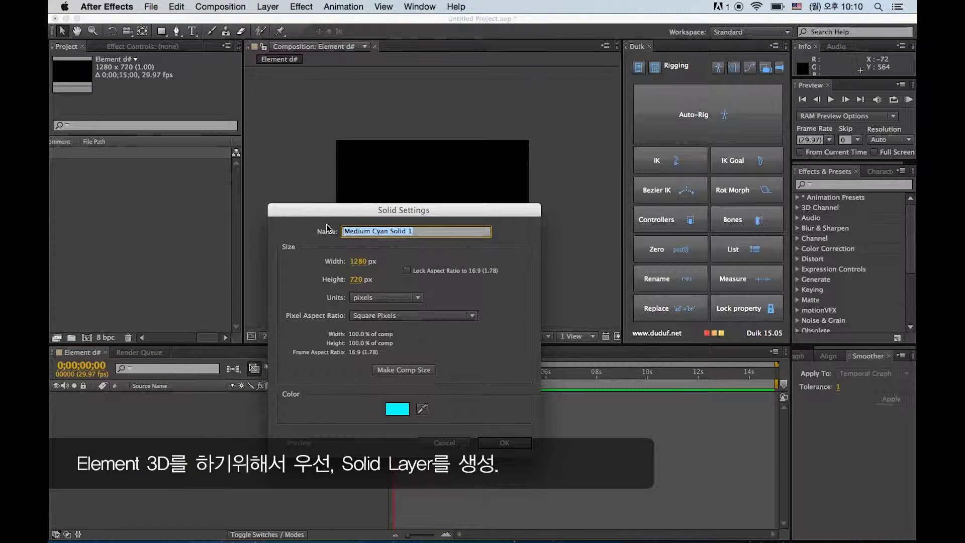
pyautogui.write('element')
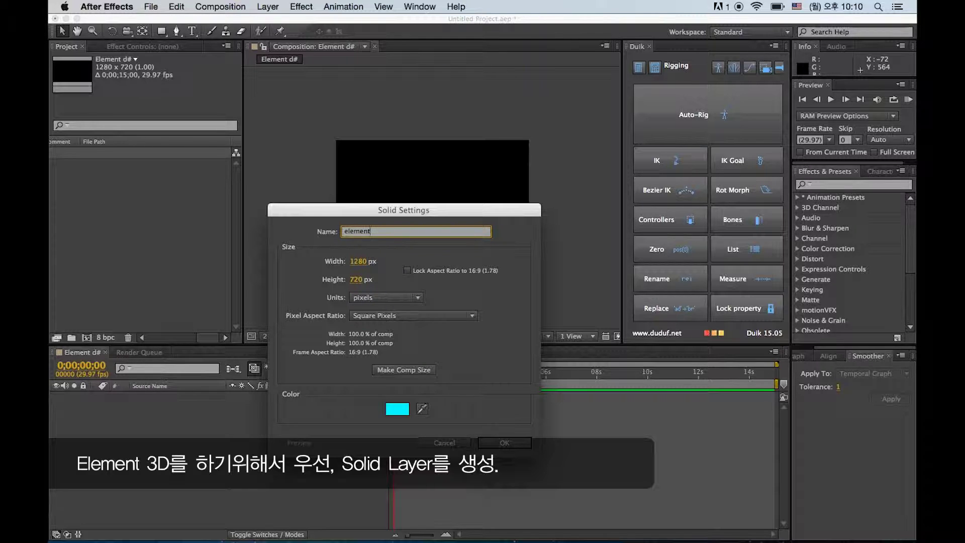
pyautogui.press('Return')
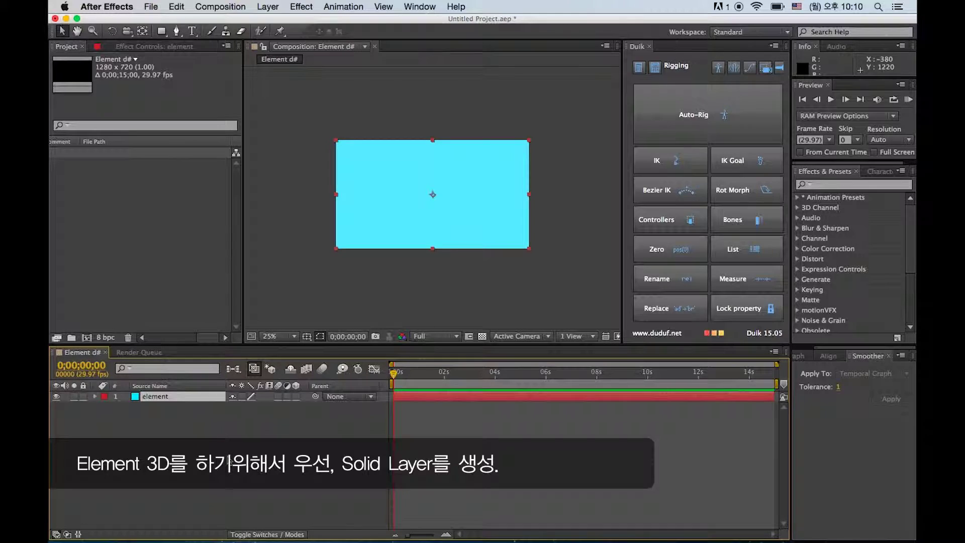
# Apply the Video Copilot Element effect to the "element" solid layer
pyautogui.click(213, 425)
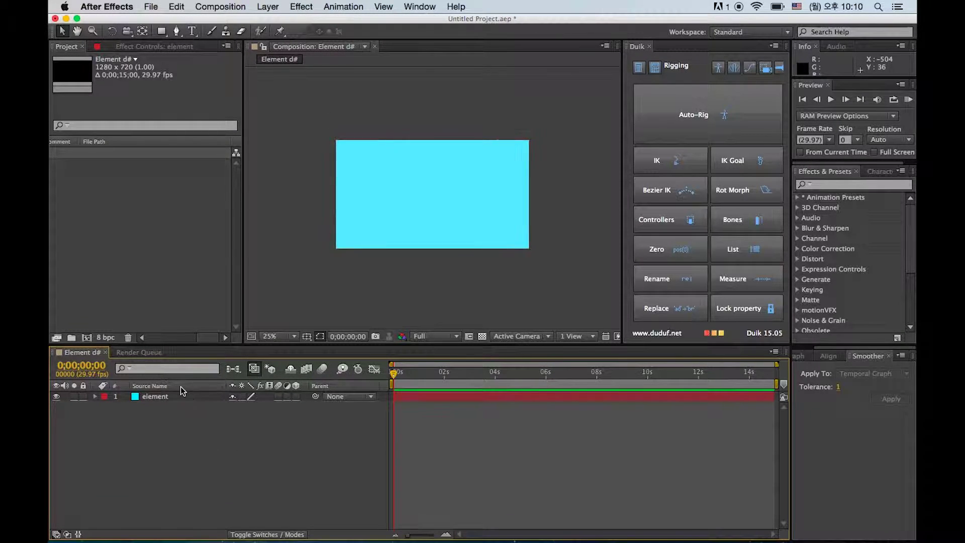
pyautogui.click(170, 398)
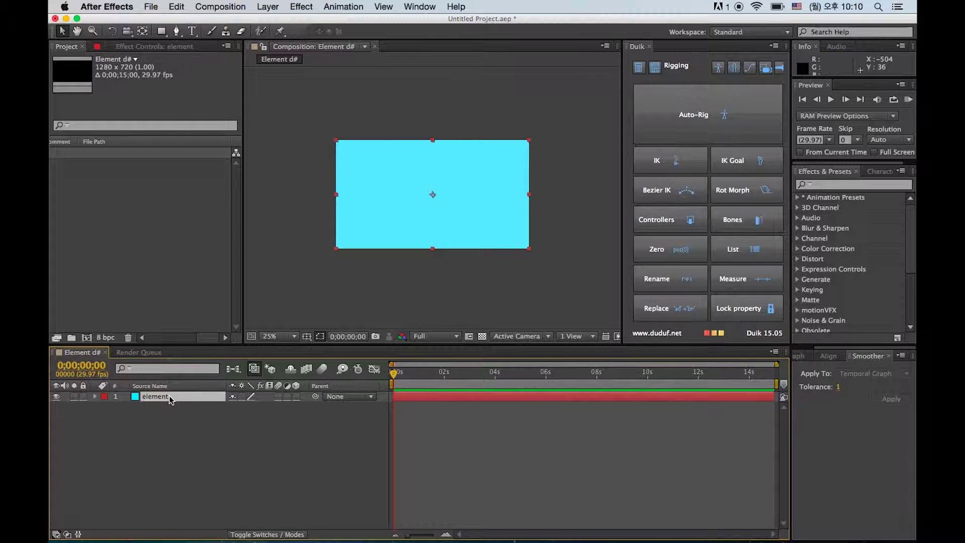
pyautogui.click(303, 7)
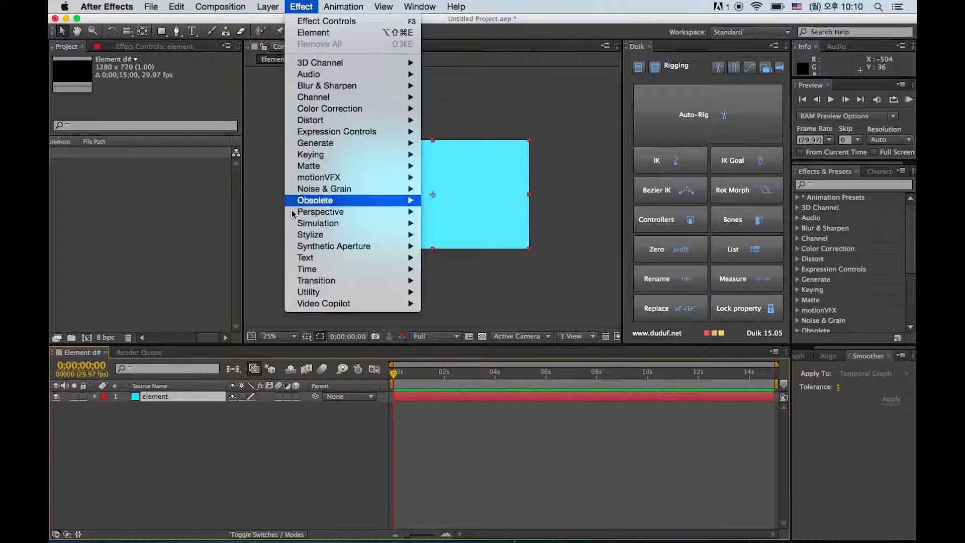
pyautogui.moveTo(349, 305)
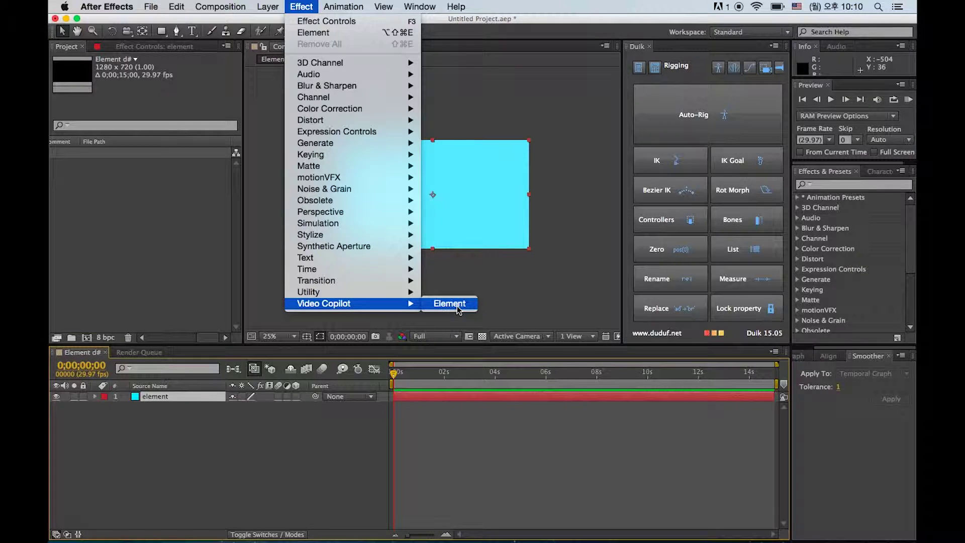
pyautogui.click(426, 304)
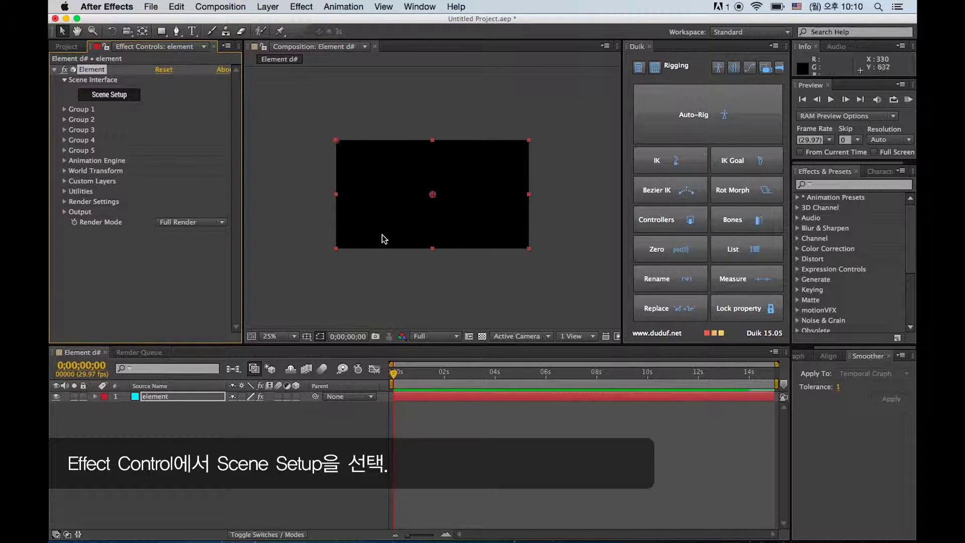
# Open the Element effect's Scene Setup, show the presets with the Materials folder collapsed, and enlarge the window
pyautogui.click(111, 96)
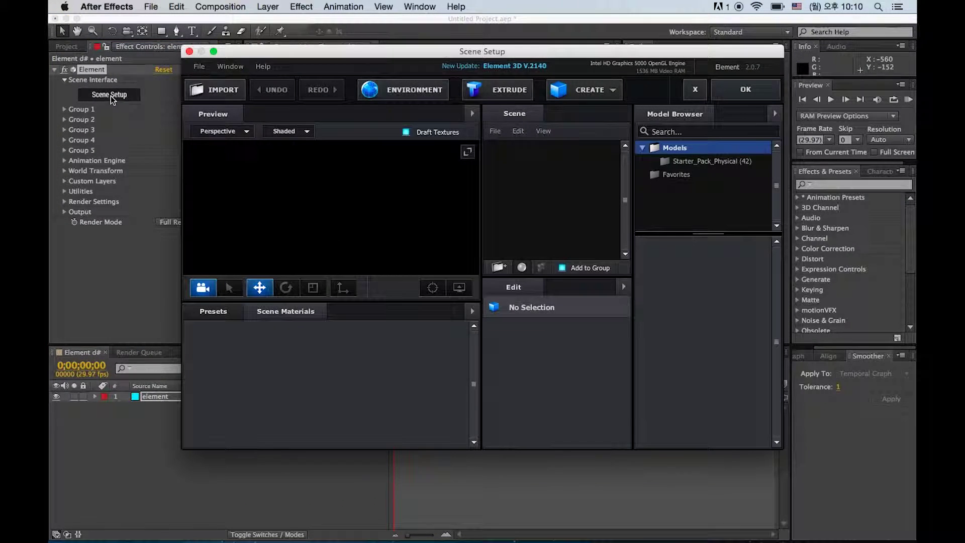
pyautogui.click(211, 312)
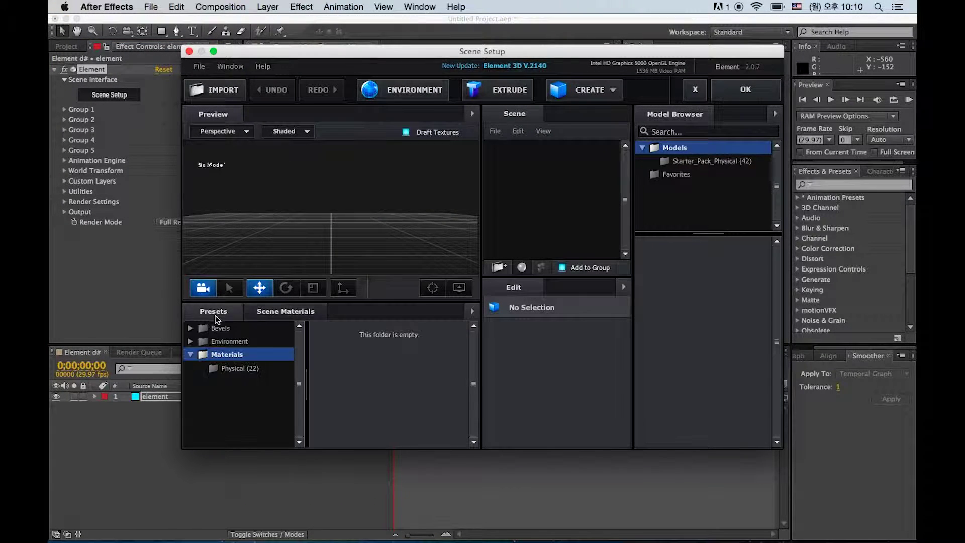
pyautogui.click(191, 354)
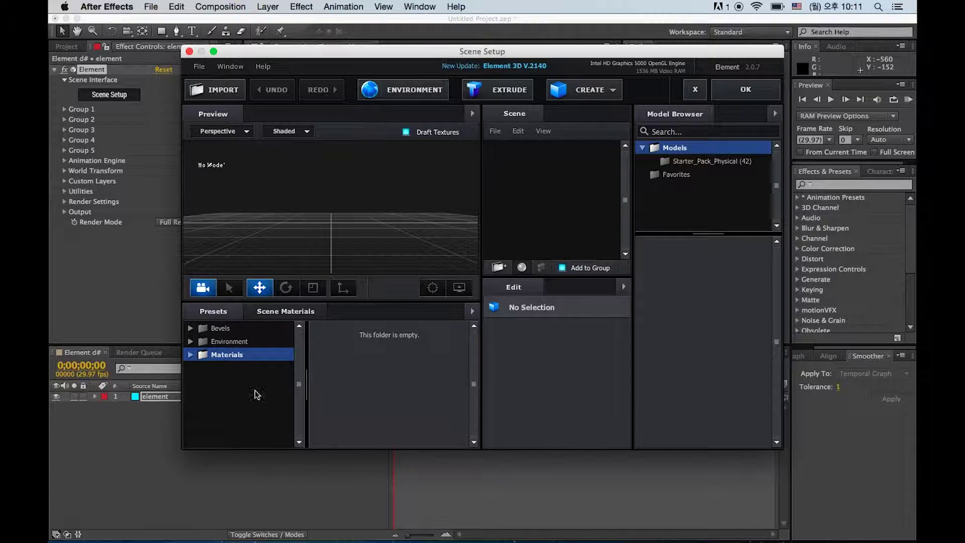
pyautogui.moveTo(182, 448); pyautogui.dragTo(100, 469)
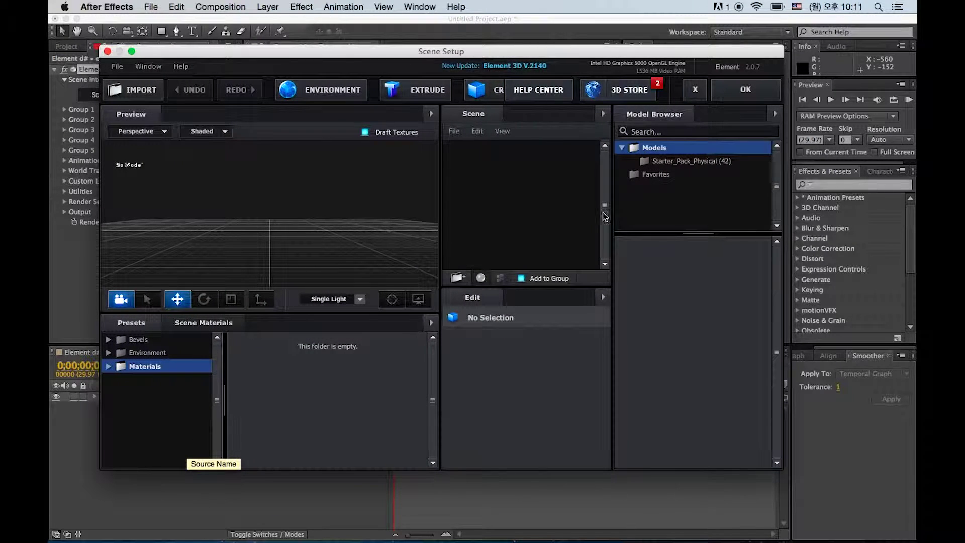
# Browse the Starter_Pack_Physical models and add the alarm_clock model to the scene
pyautogui.click(623, 148)
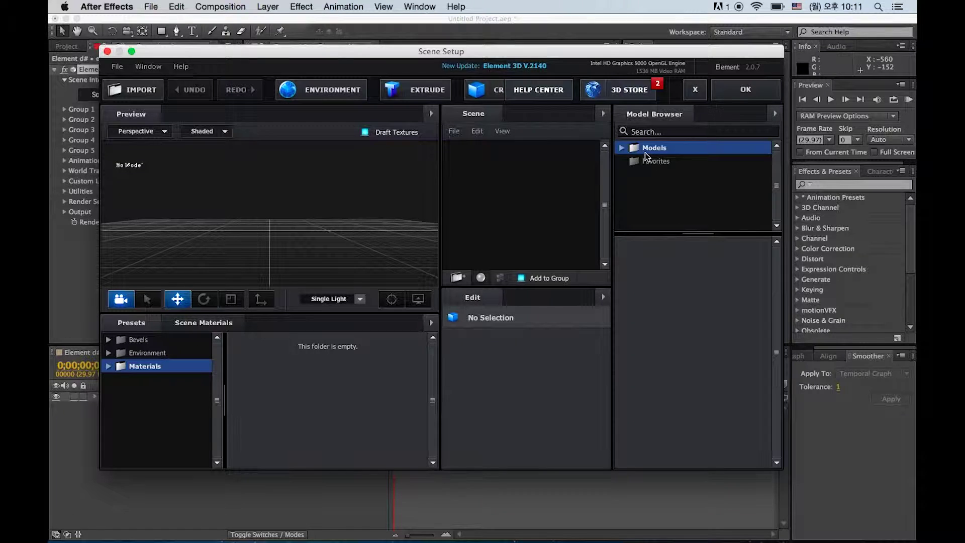
pyautogui.click(624, 149)
pyautogui.click(677, 164)
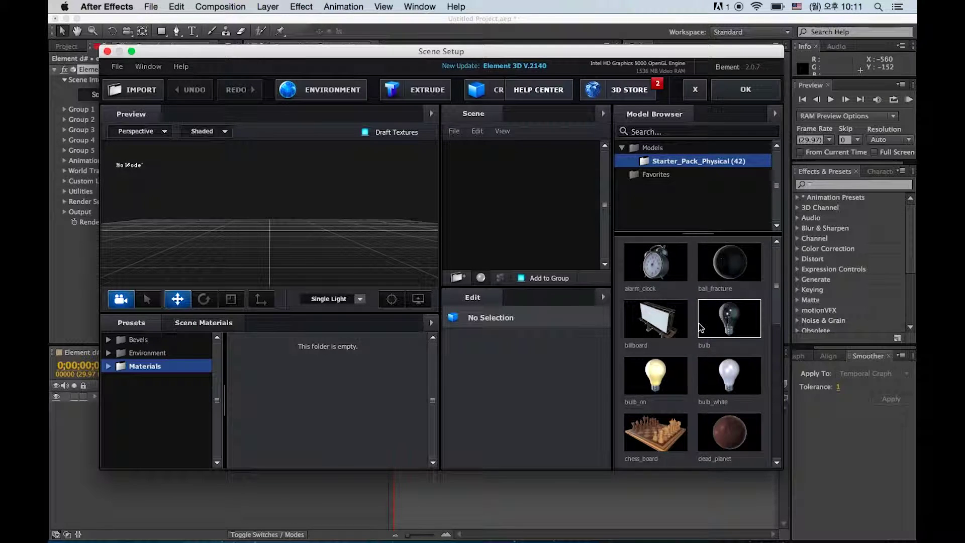
pyautogui.scroll(-3, 724, 302)
pyautogui.scroll(-10, 700, 327)
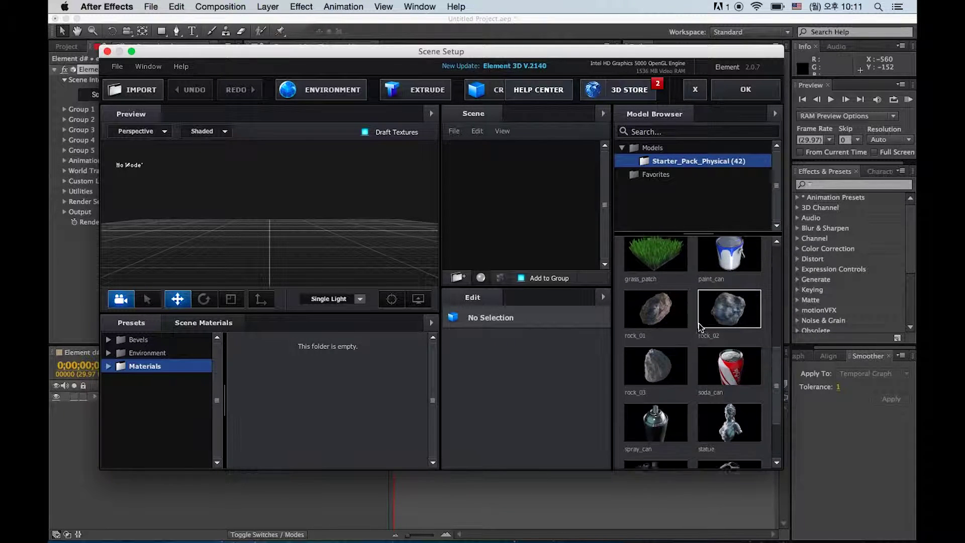
pyautogui.scroll(20, 700, 328)
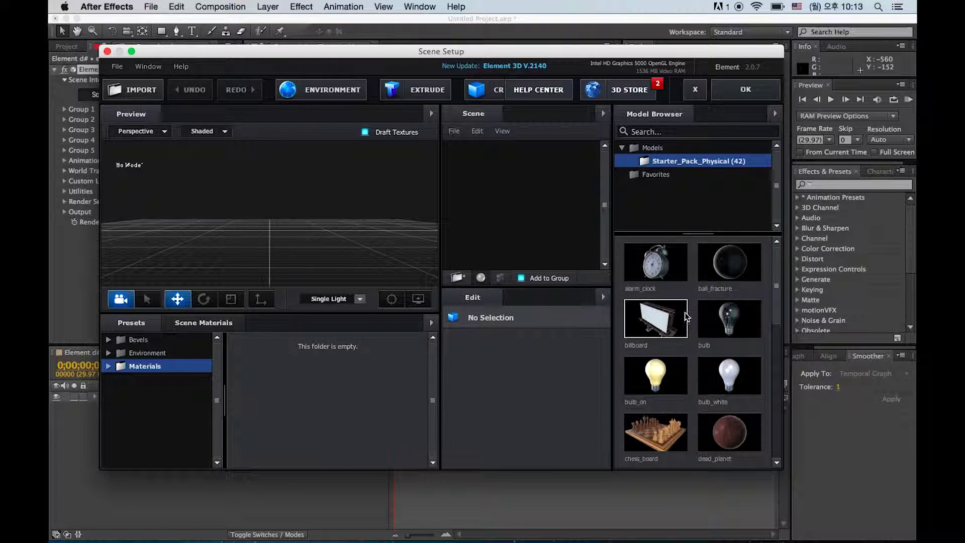
pyautogui.click(666, 272)
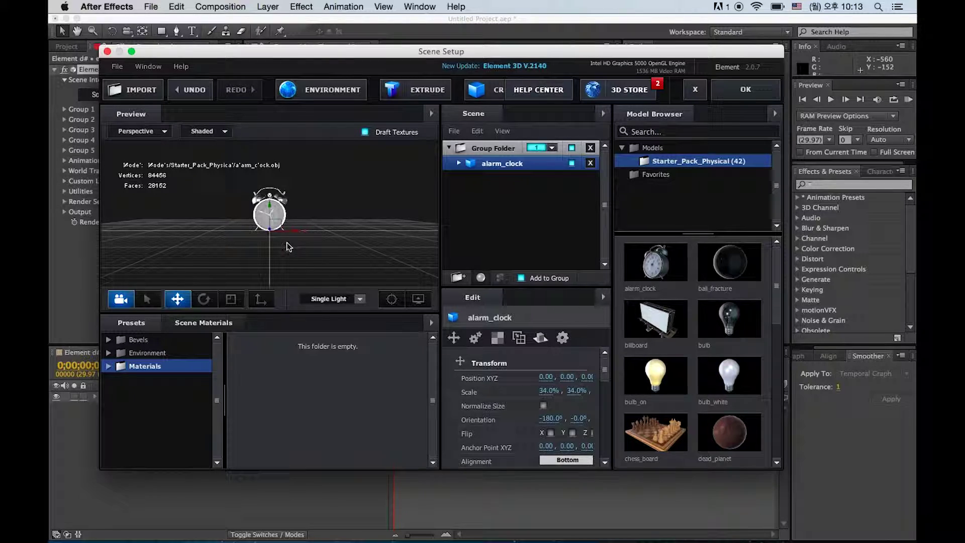
# Check the alarm clock in the 3D preview and accept the scene setup for the composition
pyautogui.moveTo(234, 242); pyautogui.dragTo(263, 240)
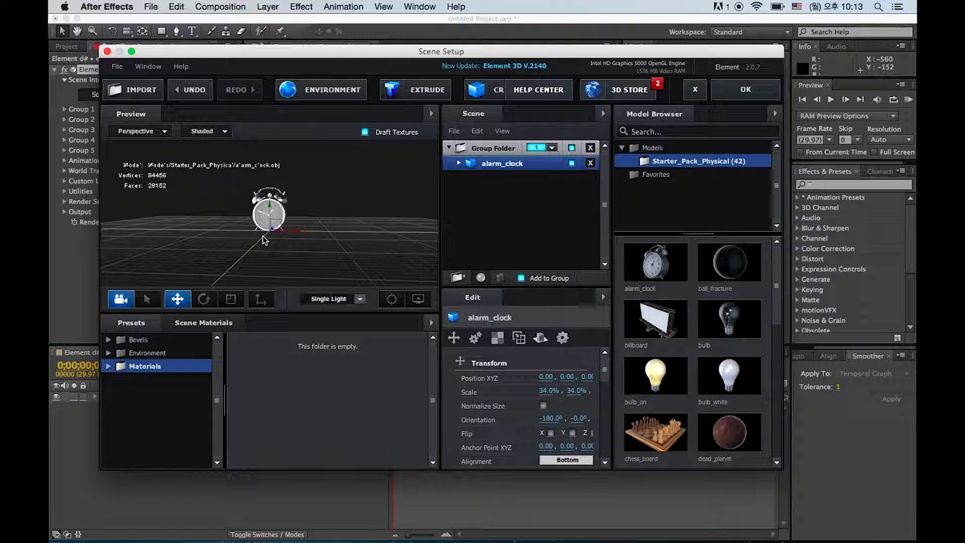
pyautogui.scroll(3, 264, 240)
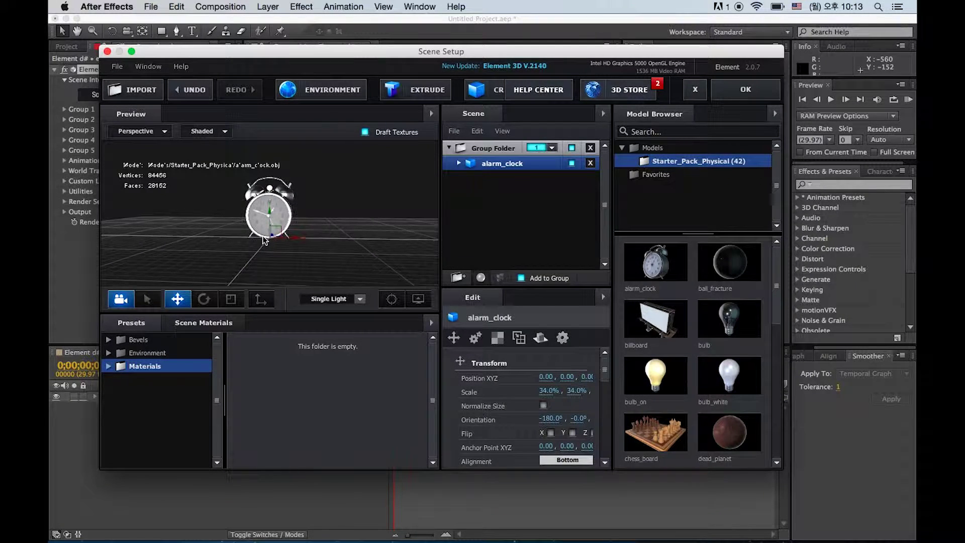
pyautogui.scroll(2, 263, 240)
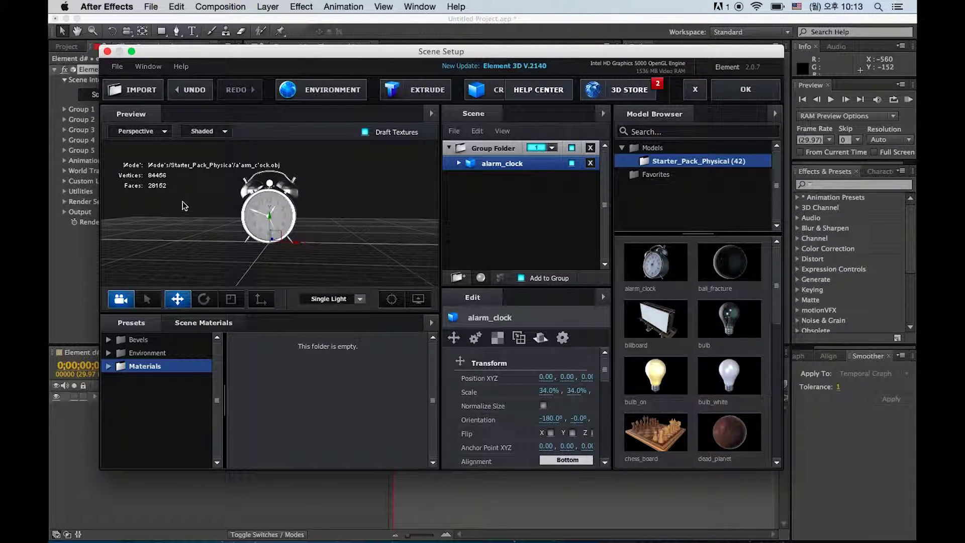
pyautogui.moveTo(184, 206); pyautogui.dragTo(210, 206)
pyautogui.click(201, 218)
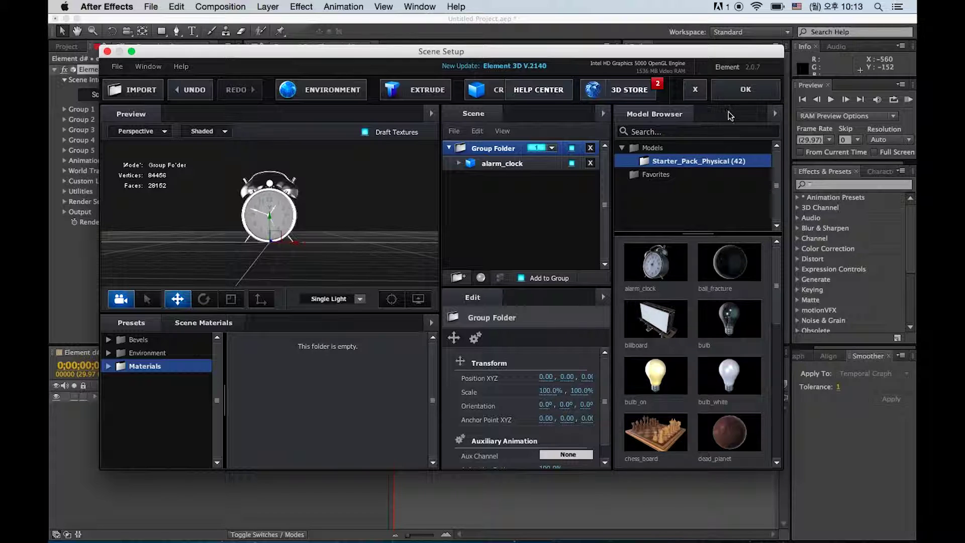
pyautogui.click(744, 90)
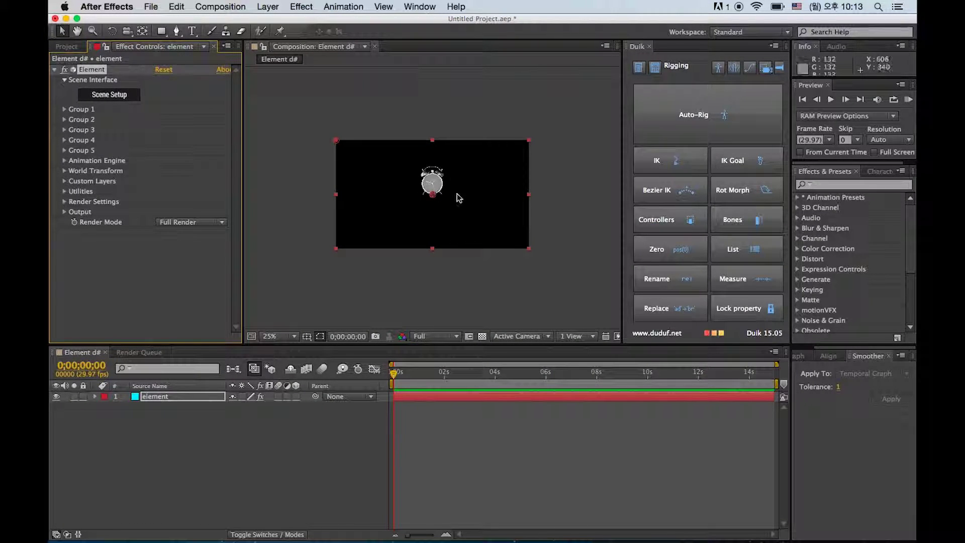
# Add a Two-Node Camera with the 50mm preset to the alarm clock composition
pyautogui.scroll(-2, 431, 203)
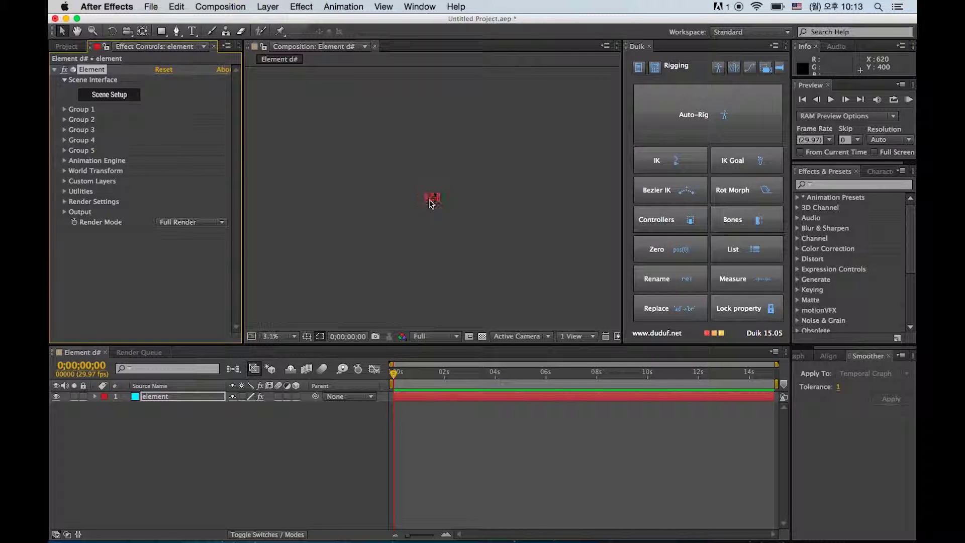
pyautogui.scroll(3, 431, 203)
pyautogui.scroll(-2, 430, 204)
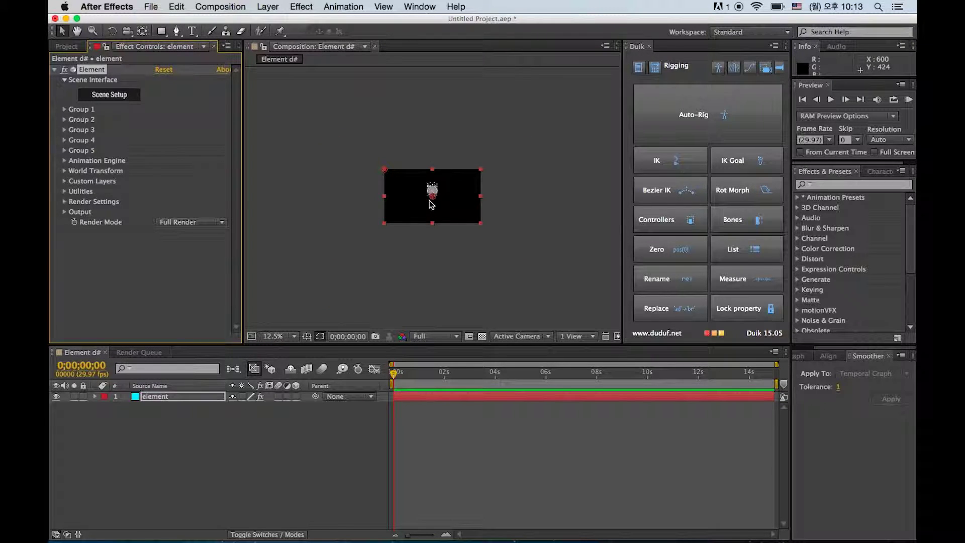
pyautogui.scroll(1, 431, 203)
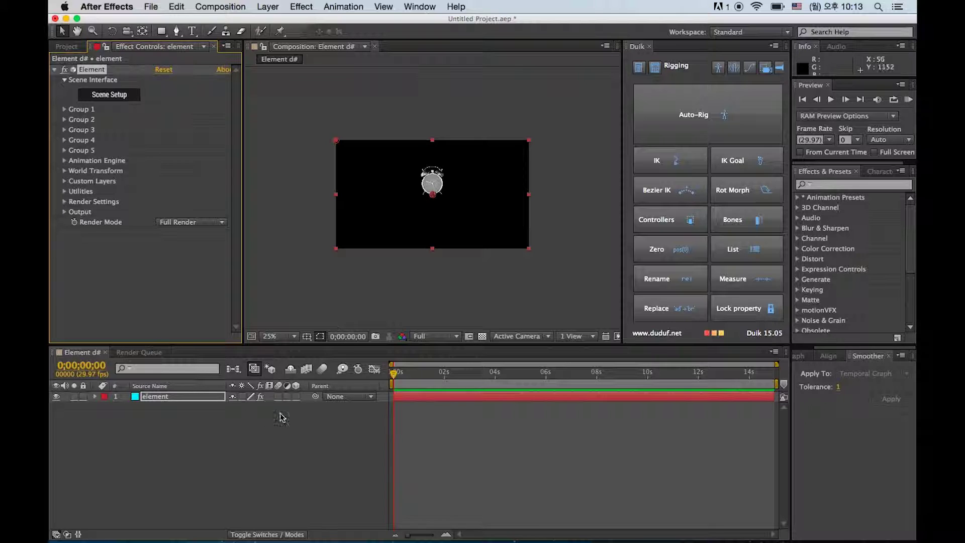
pyautogui.rightClick(237, 437)
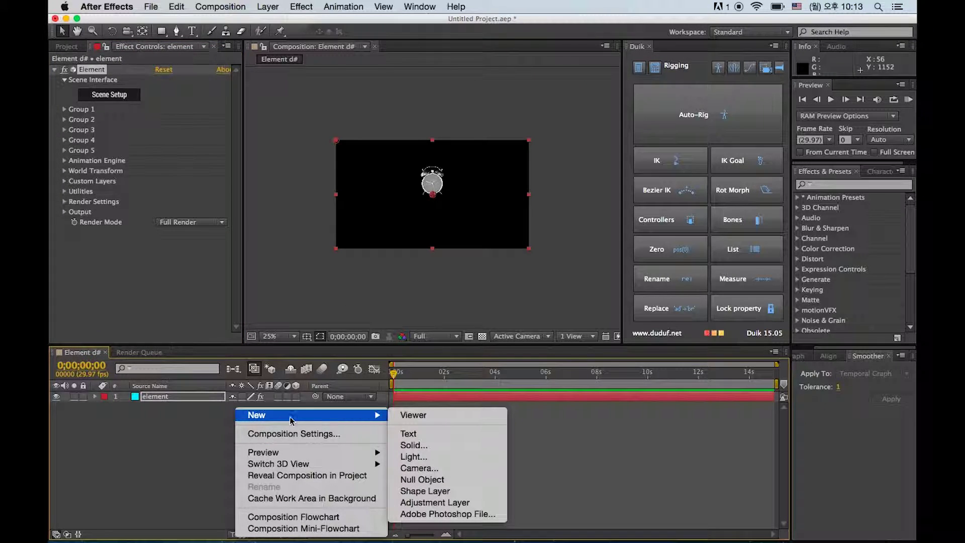
pyautogui.moveTo(380, 415)
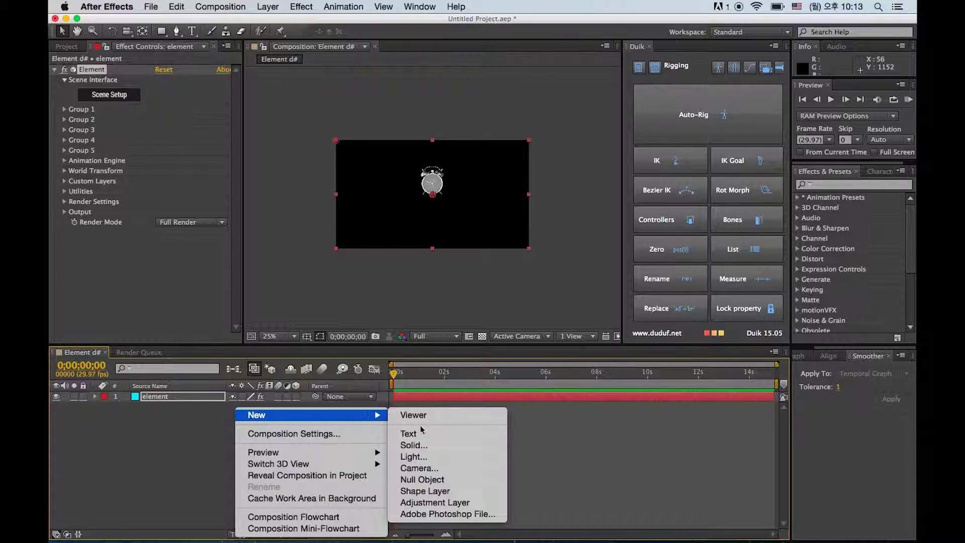
pyautogui.click(419, 468)
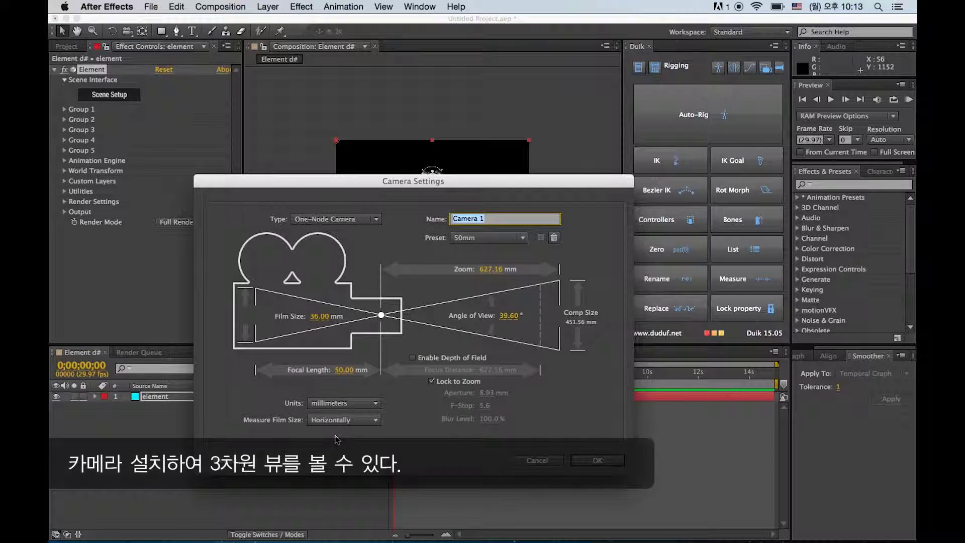
pyautogui.click(349, 220)
pyautogui.click(340, 242)
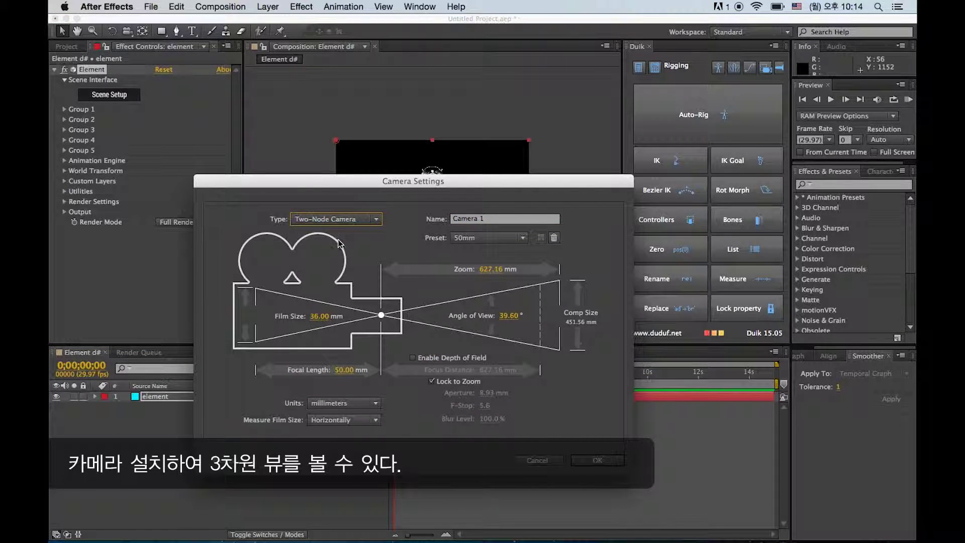
pyautogui.click(598, 461)
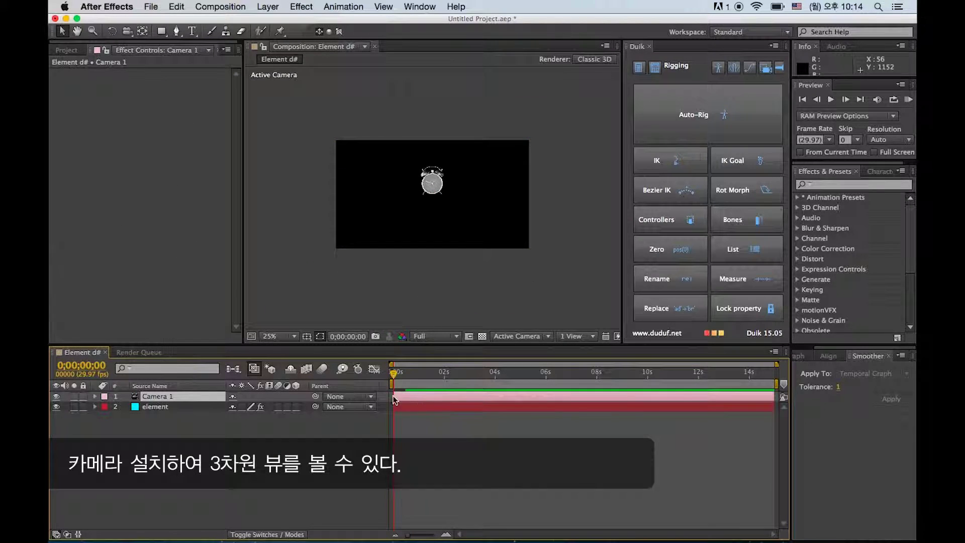
# Orbit the camera around the alarm clock with the Camera tool to show it at an angle from slightly above
pyautogui.click(128, 32)
pyautogui.moveTo(406, 218)
pyautogui.mouseDown()
pyautogui.moveTo(382, 212)
pyautogui.moveTo(409, 204)
pyautogui.moveTo(419, 220)
pyautogui.moveTo(396, 219)
pyautogui.mouseUp()
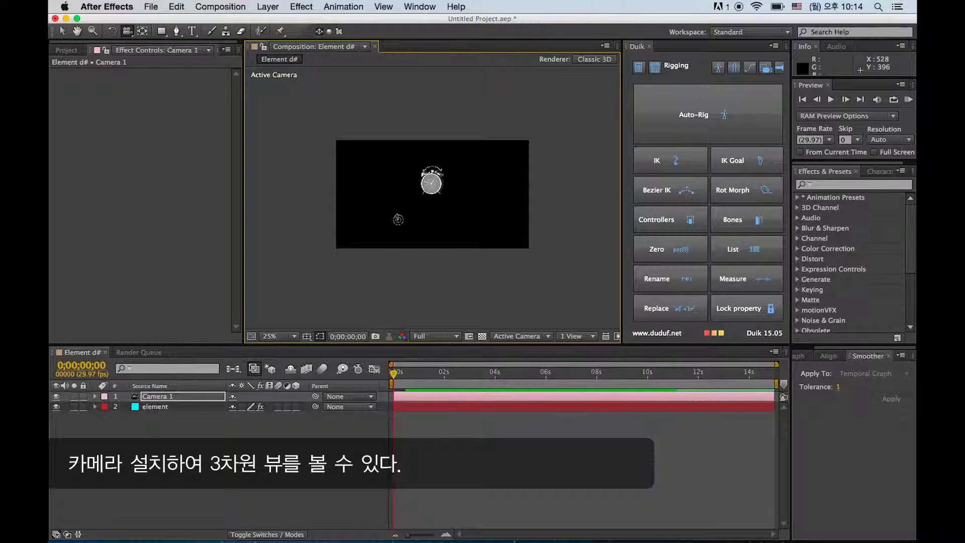
pyautogui.scroll(2, 402, 216)
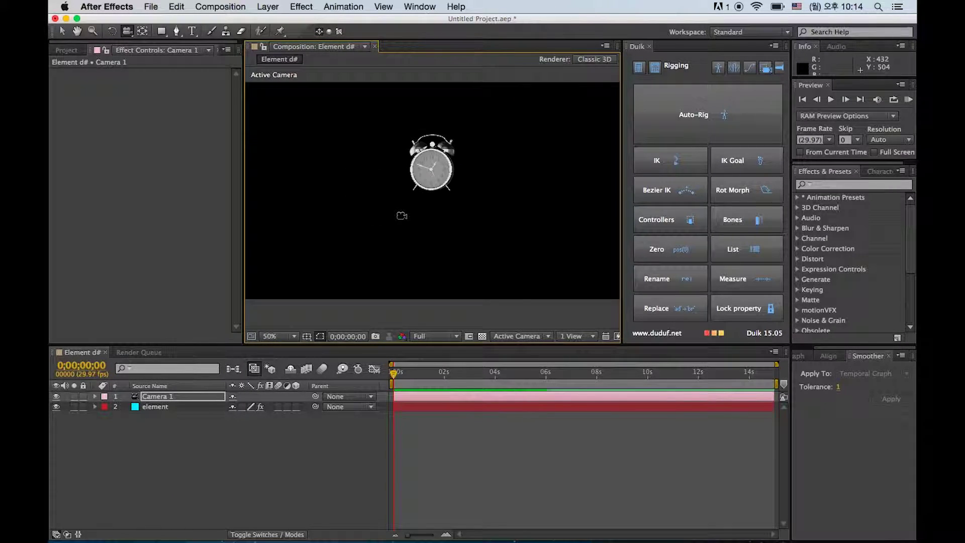
pyautogui.moveTo(408, 207); pyautogui.dragTo(386, 178)
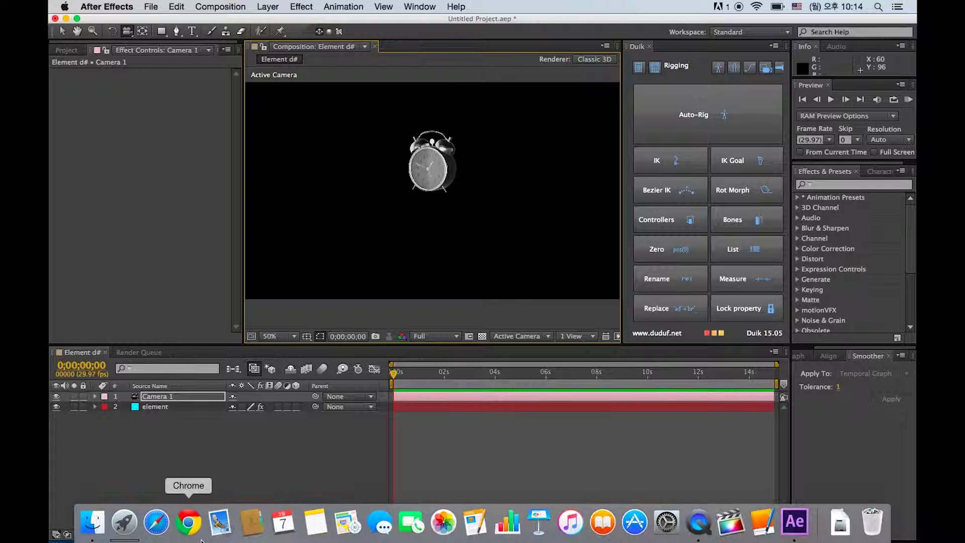
# Switch to Chrome, open videocopilot.net and look over its home page
pyautogui.click(195, 532)
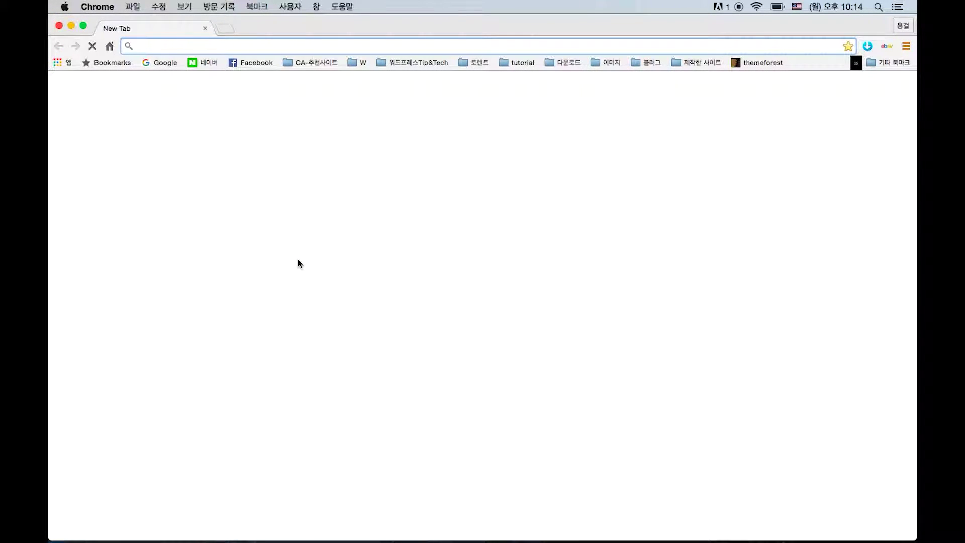
pyautogui.write('vide')
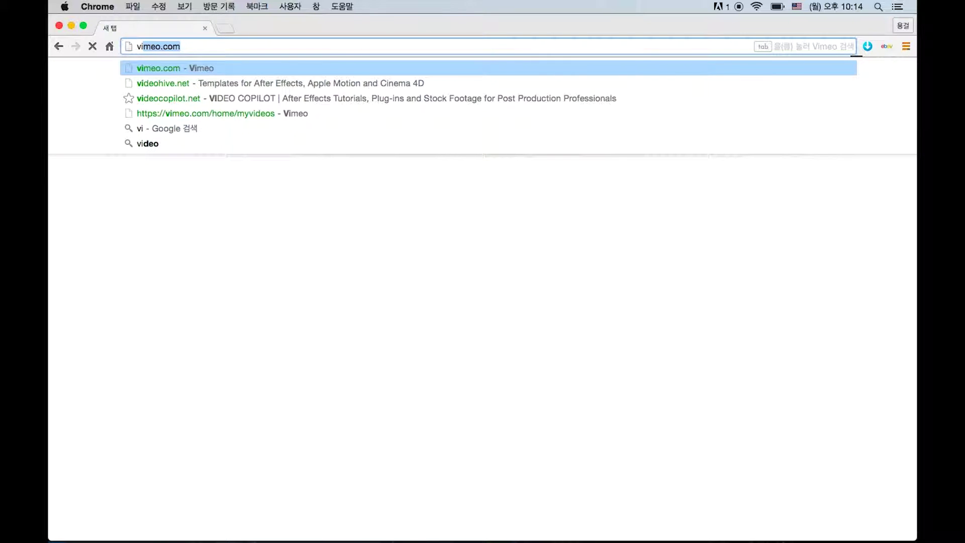
pyautogui.write('oco')
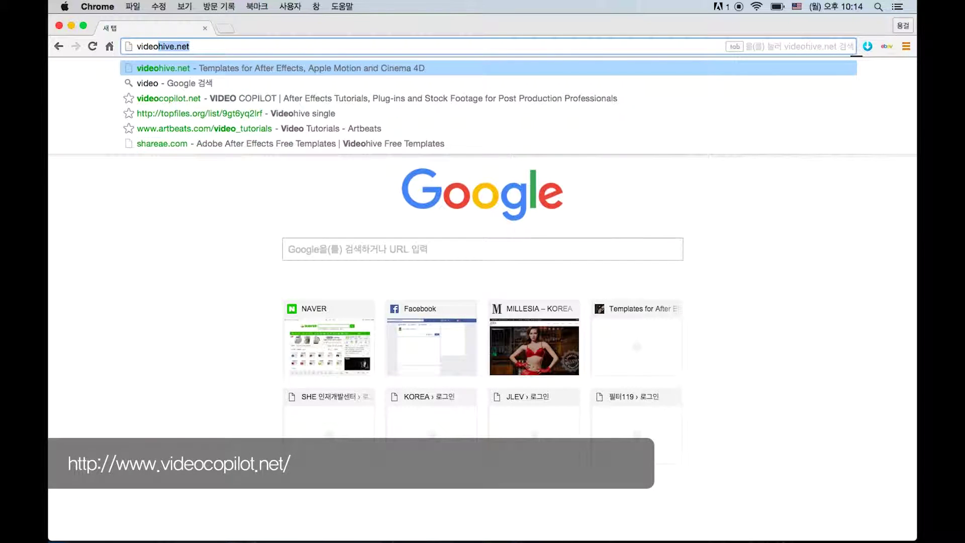
pyautogui.press('Return')
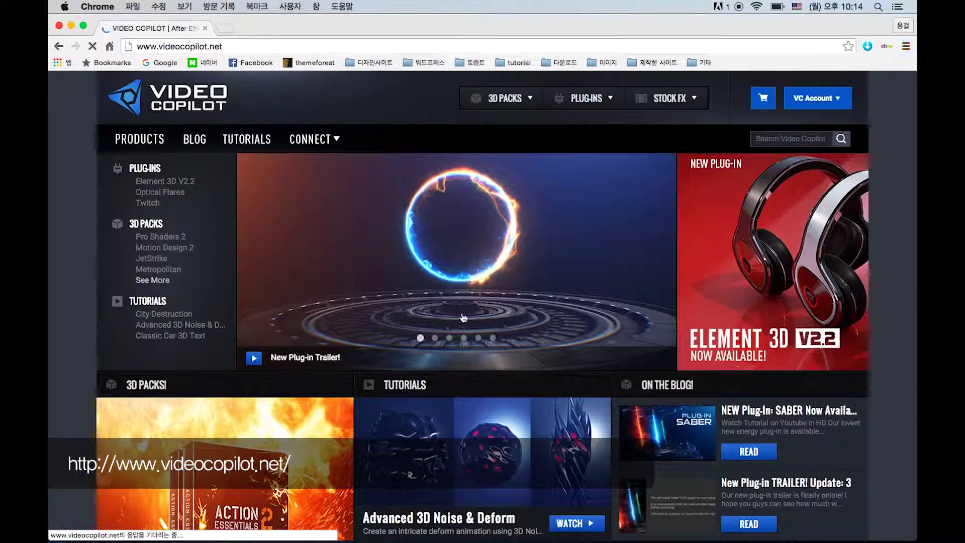
pyautogui.scroll(-5, 431, 296)
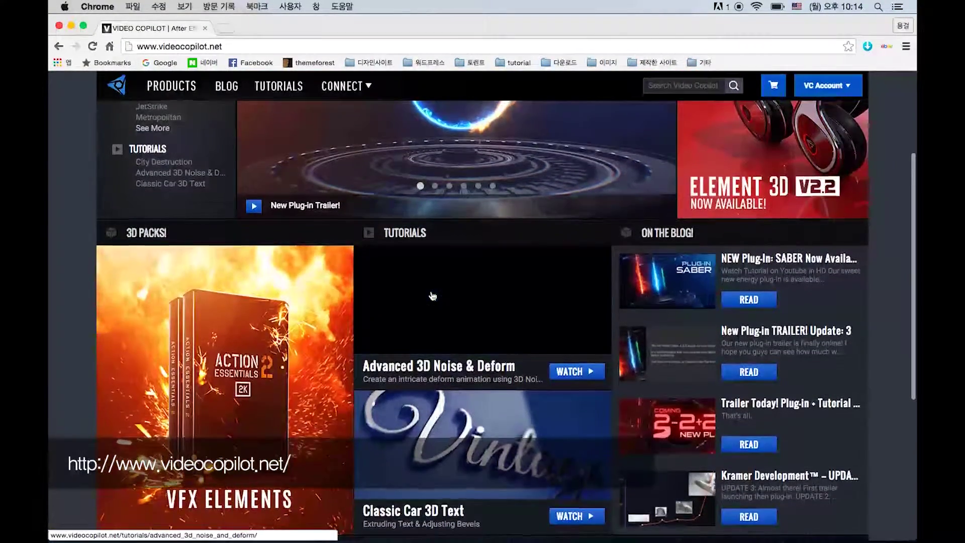
pyautogui.scroll(3, 431, 291)
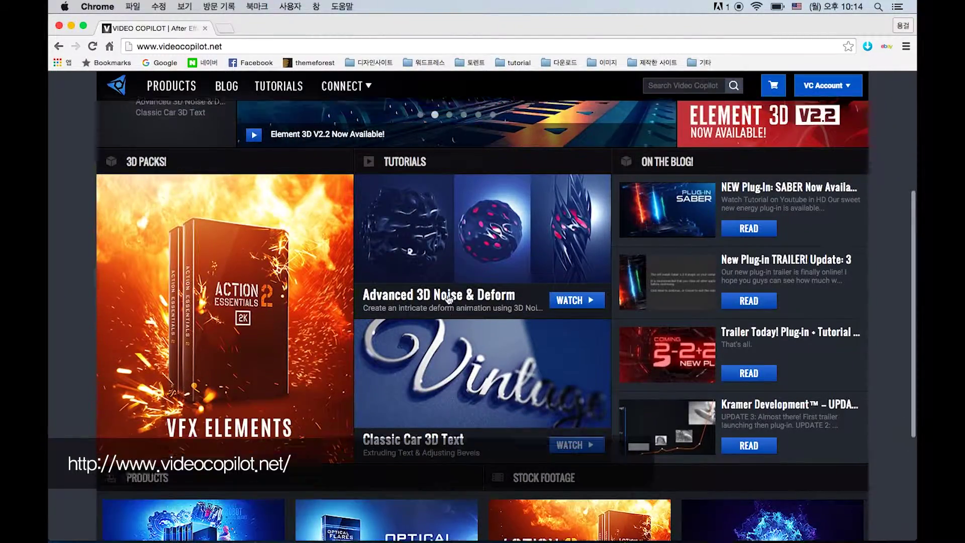
pyautogui.scroll(2, 449, 301)
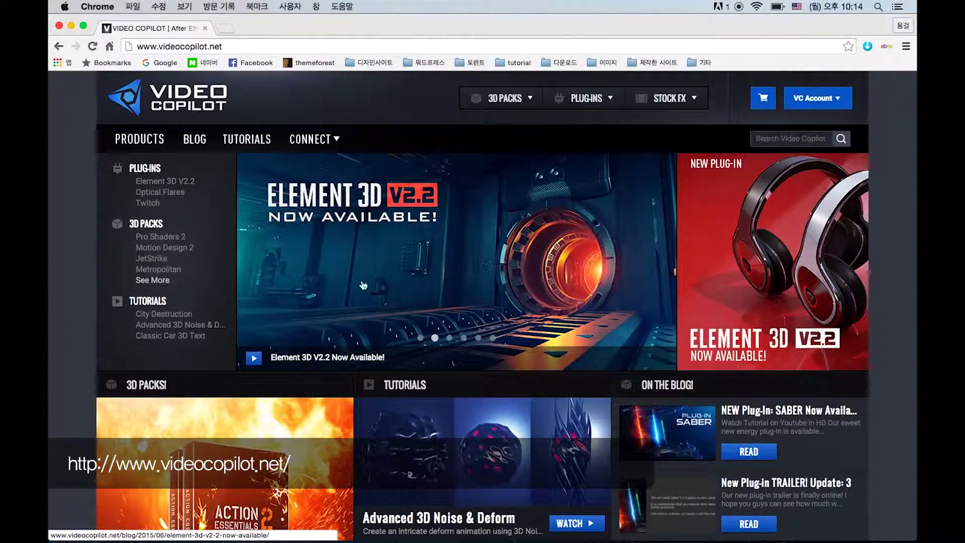
# Open the Video Copilot tutorials page and browse its new tutorials, playlists, plug-ins and the tutorials listed by date
pyautogui.click(233, 137)
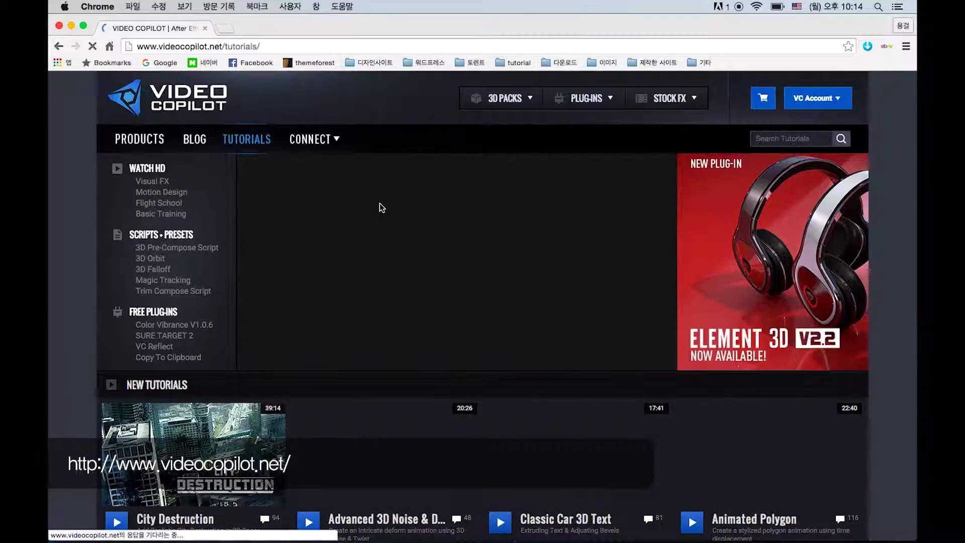
pyautogui.scroll(-3, 393, 241)
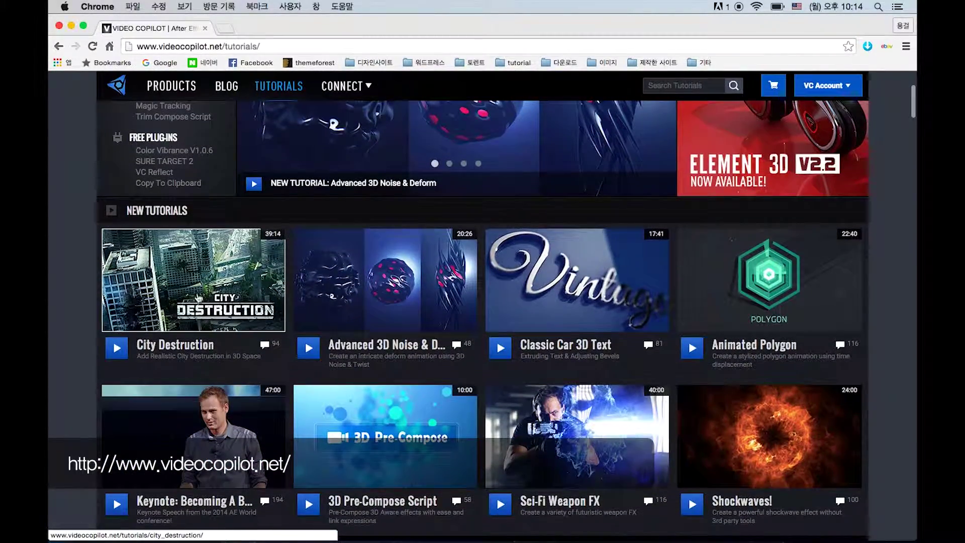
pyautogui.scroll(-4, 171, 300)
pyautogui.scroll(2, 581, 271)
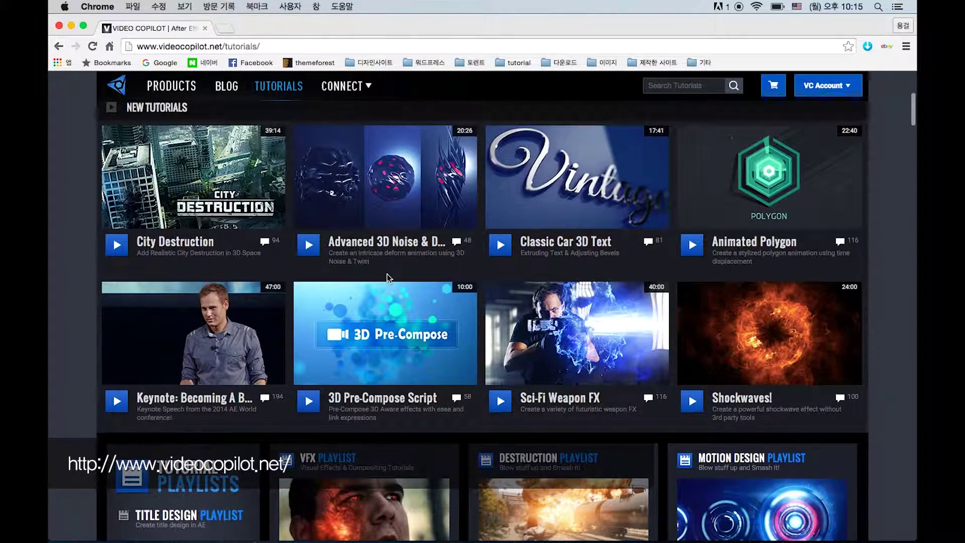
pyautogui.scroll(-12, 388, 277)
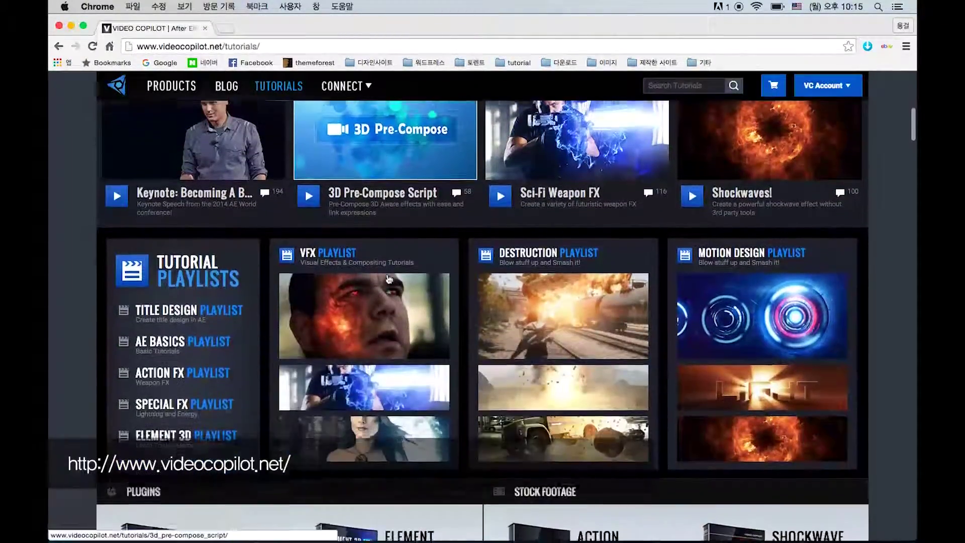
pyautogui.scroll(-3, 388, 278)
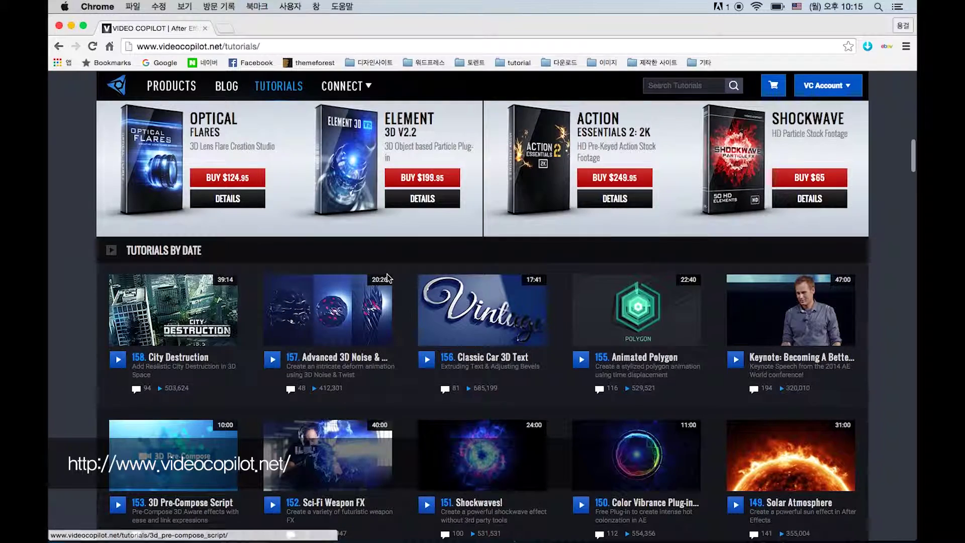
pyautogui.scroll(2, 388, 276)
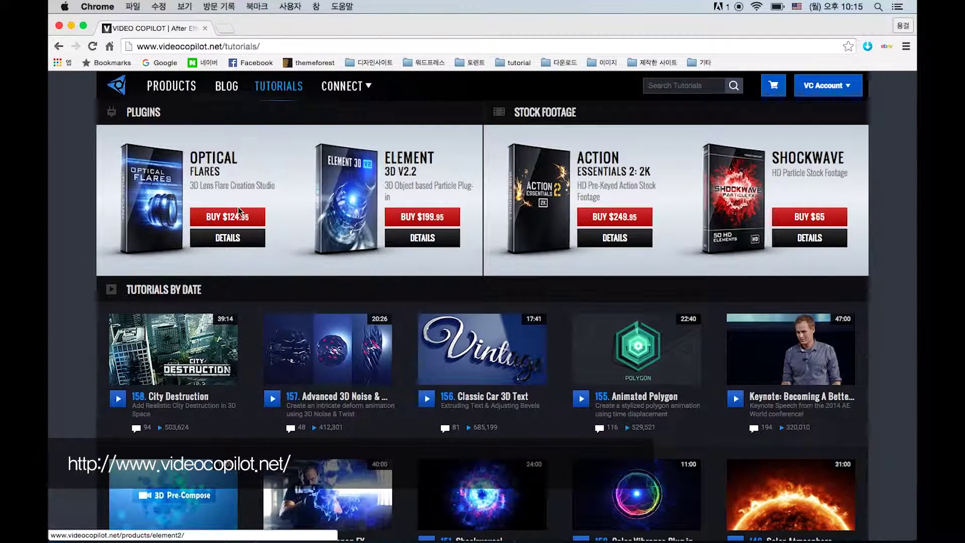
pyautogui.scroll(-3, 307, 272)
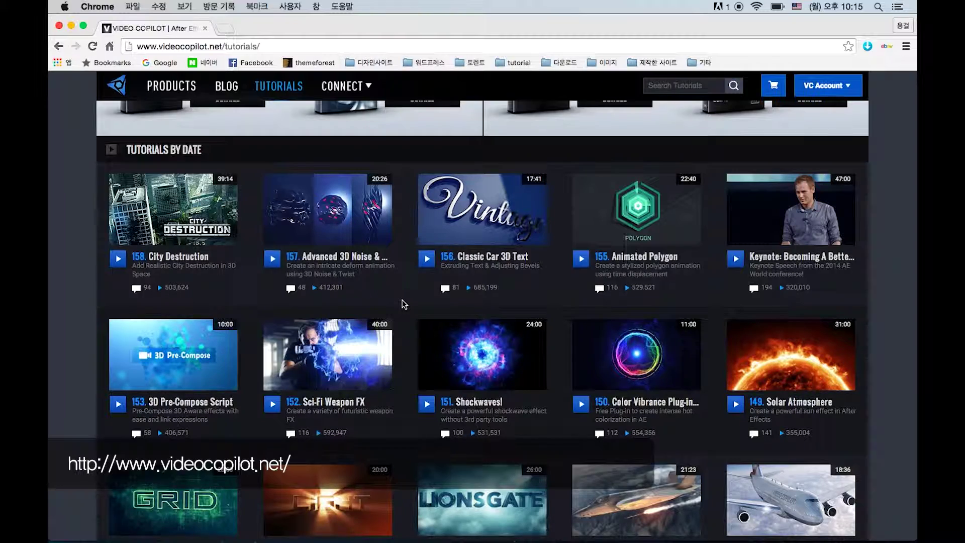
pyautogui.scroll(-7, 405, 304)
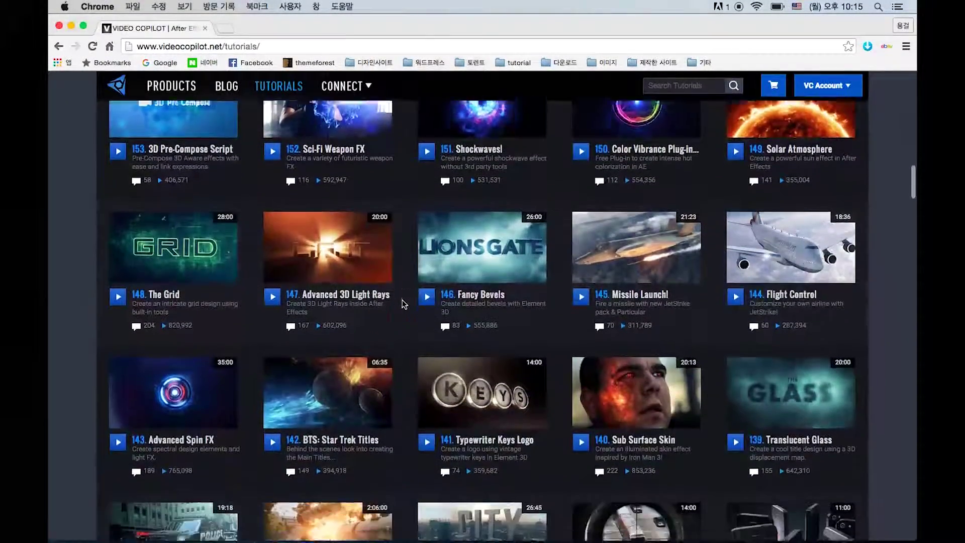